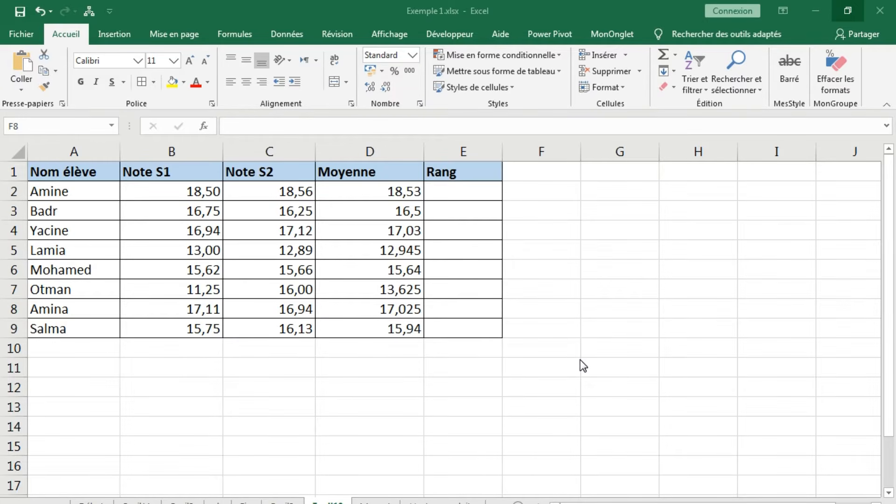
Step: Start a RANG formula in cell E2 of the Rang column, with the average in D2 as the number to rank
click(451, 198)
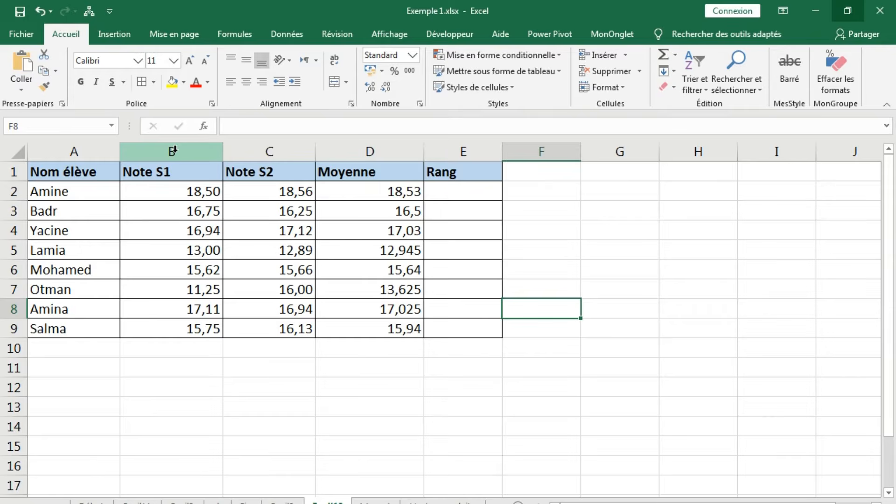
click(369, 152)
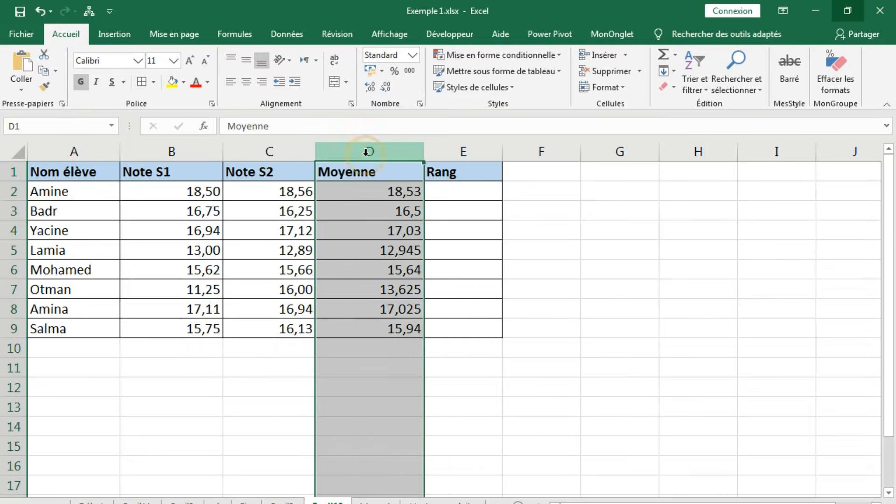
click(461, 192)
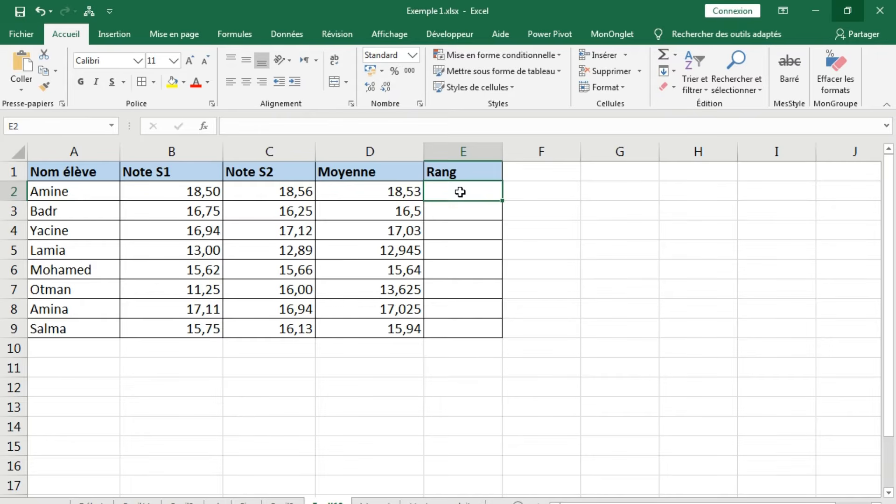
click(474, 190)
text(=)
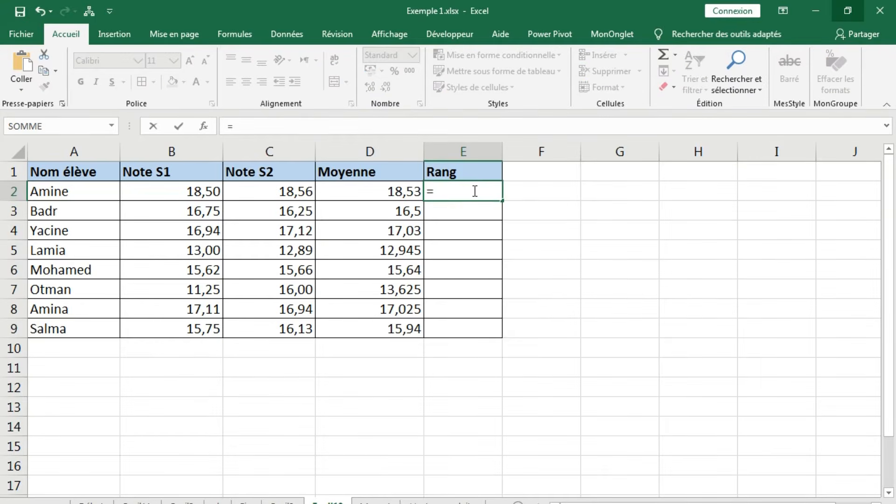
text(rang)
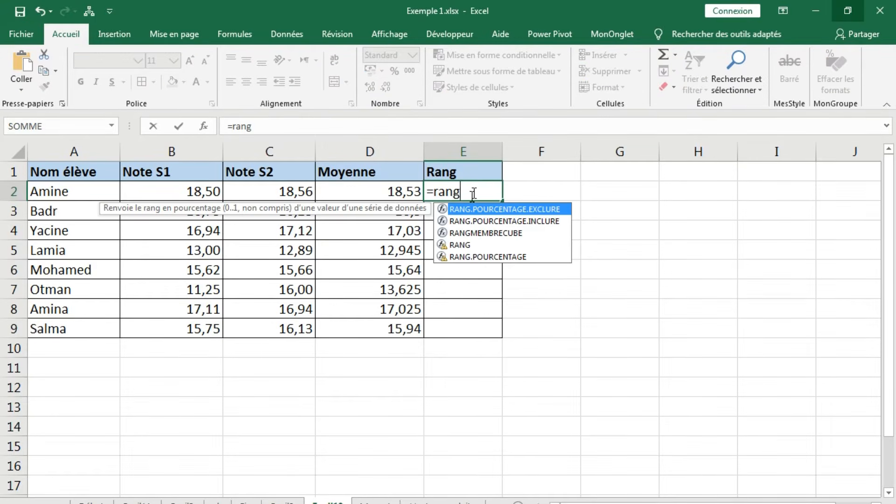
double_click(466, 244)
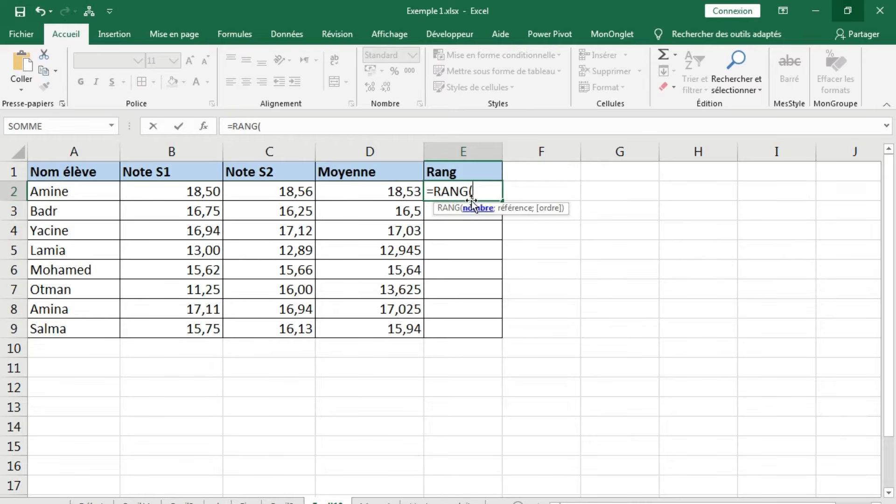
click(376, 195)
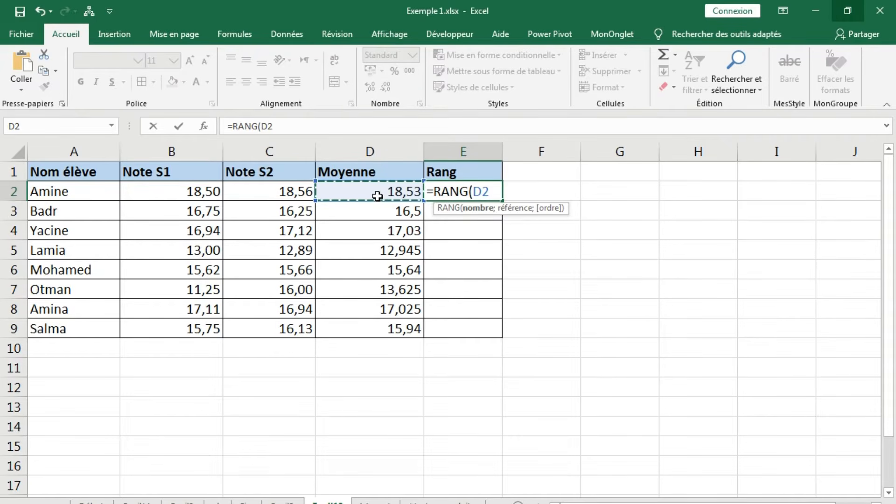
Step: Complete the E2 rank formula with D2:D9 as the reference range, leaving out the optional order argument
text(;)
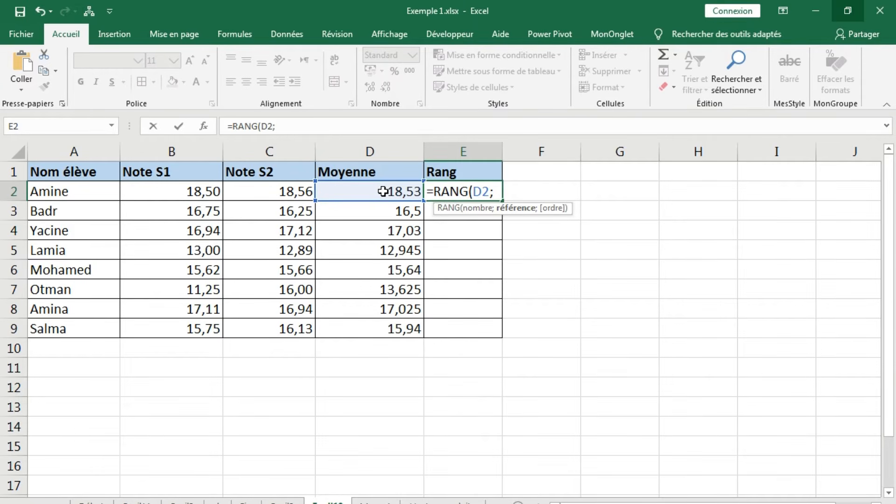
drag(382, 192, 382, 329)
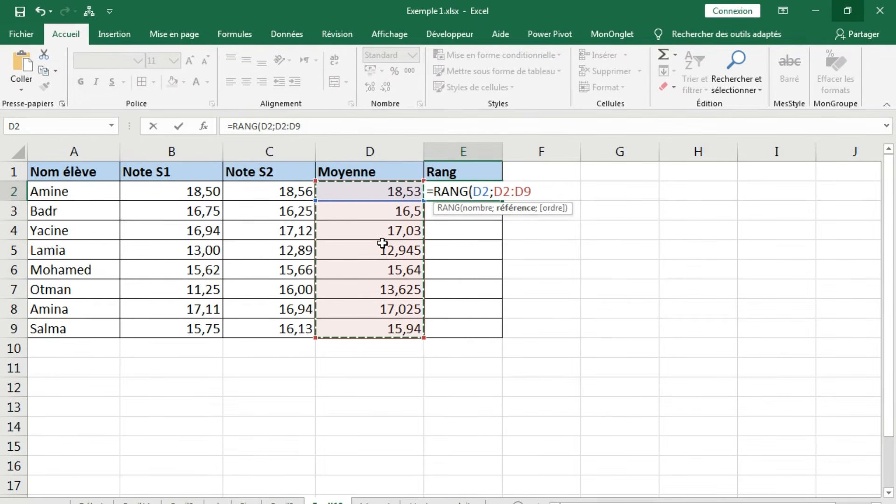
text(;)
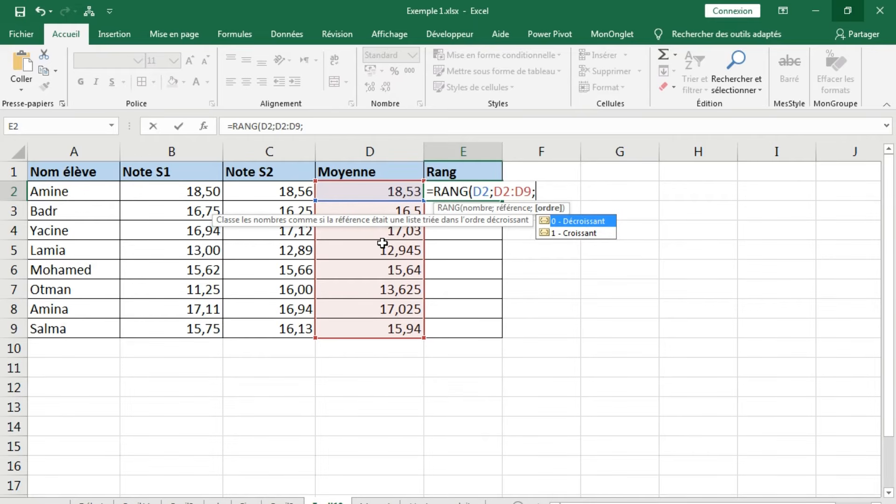
key(BackSpace)
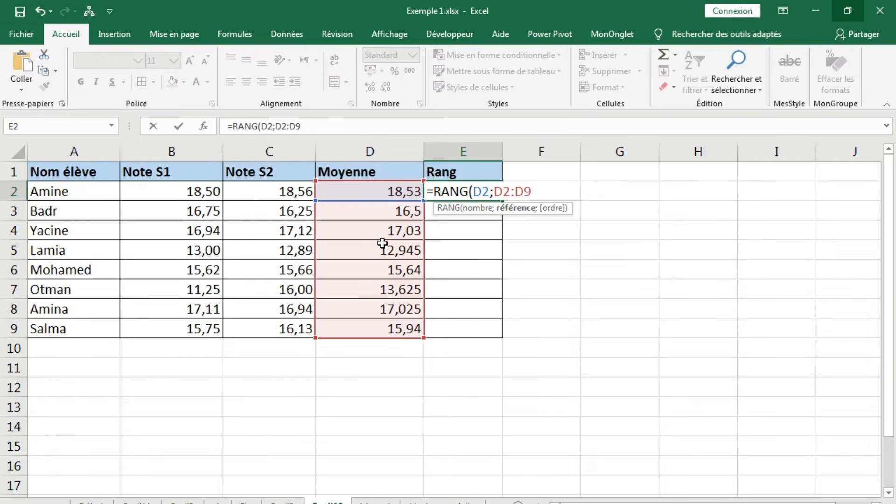
text(;)
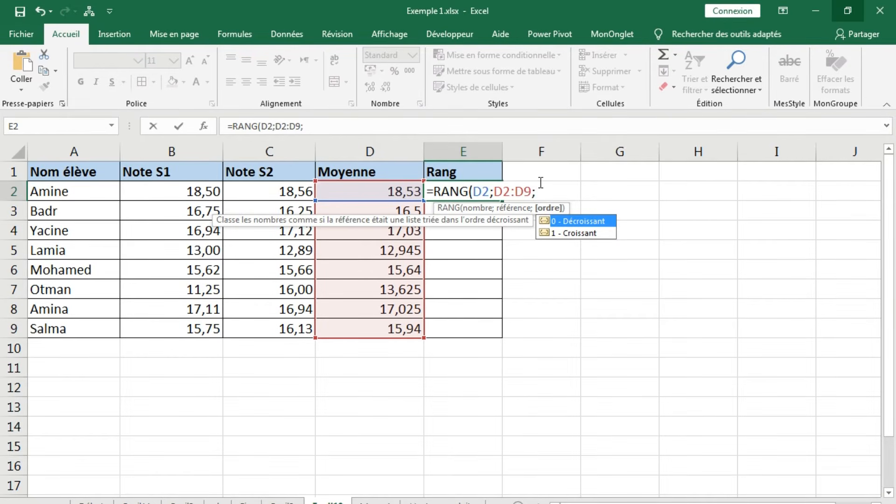
key(BackSpace)
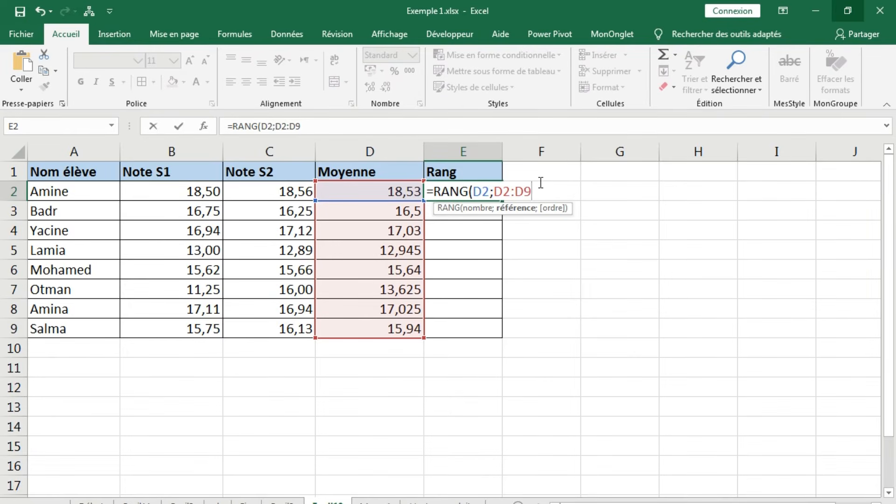
text())
key(Return)
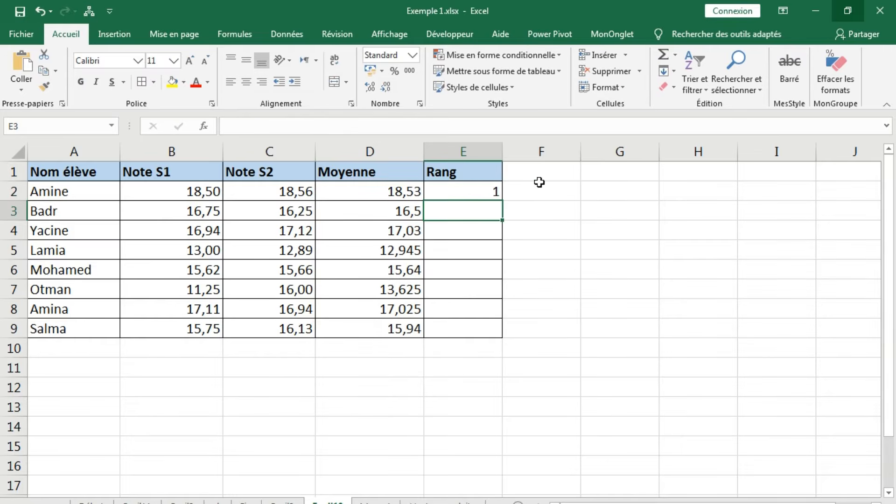
Step: Fill the rank formula from E2 down through E9
click(474, 188)
drag(504, 202, 488, 340)
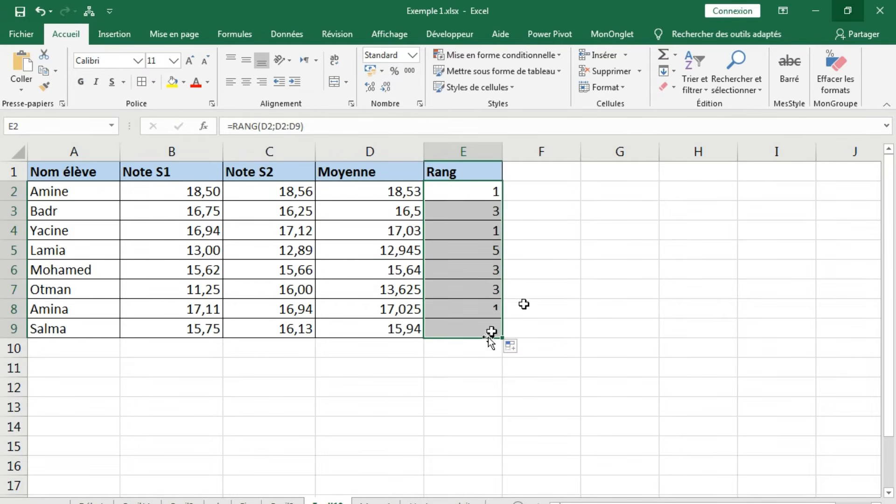
click(553, 281)
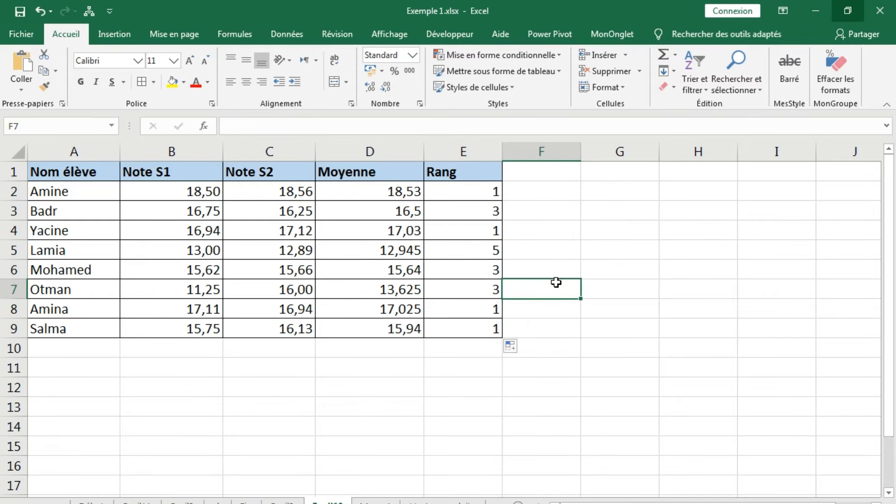
Step: Examine the copied rank formula in E4, especially its reference range, against the original in E2
click(448, 232)
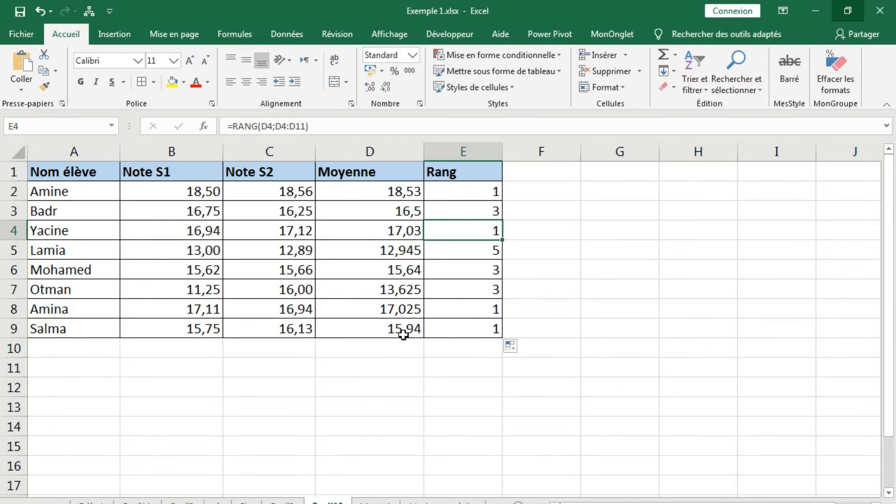
click(404, 191)
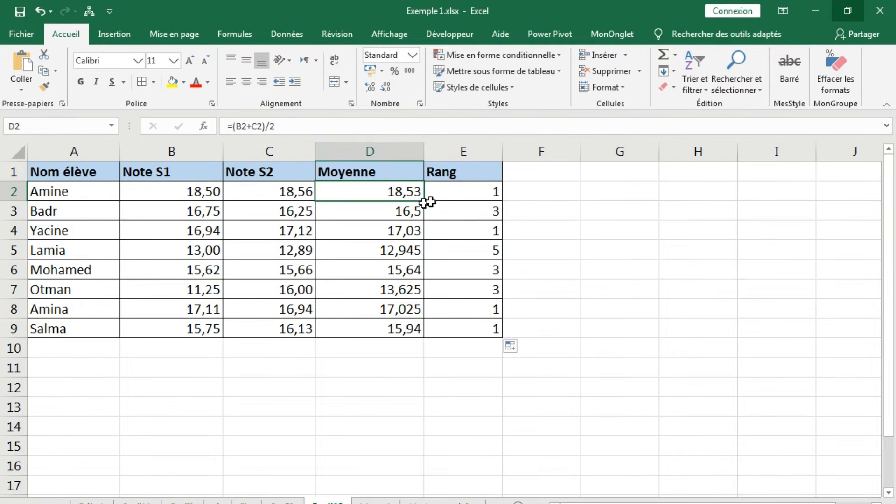
click(475, 194)
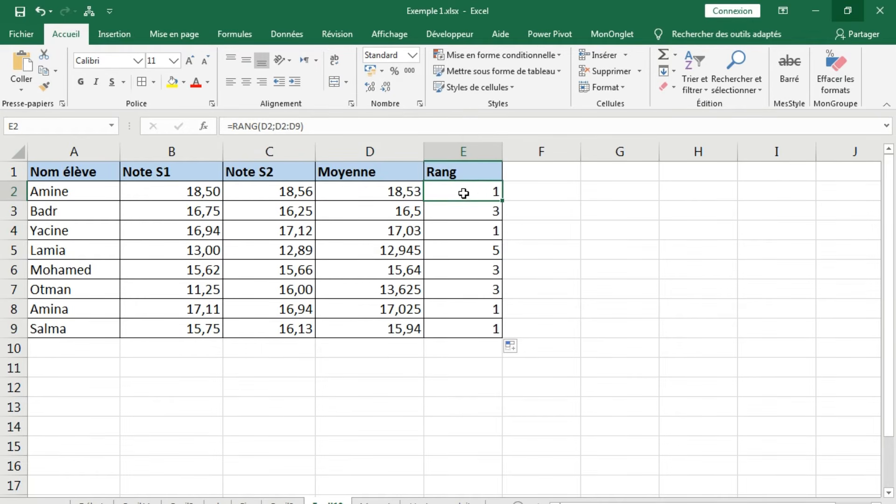
double_click(463, 234)
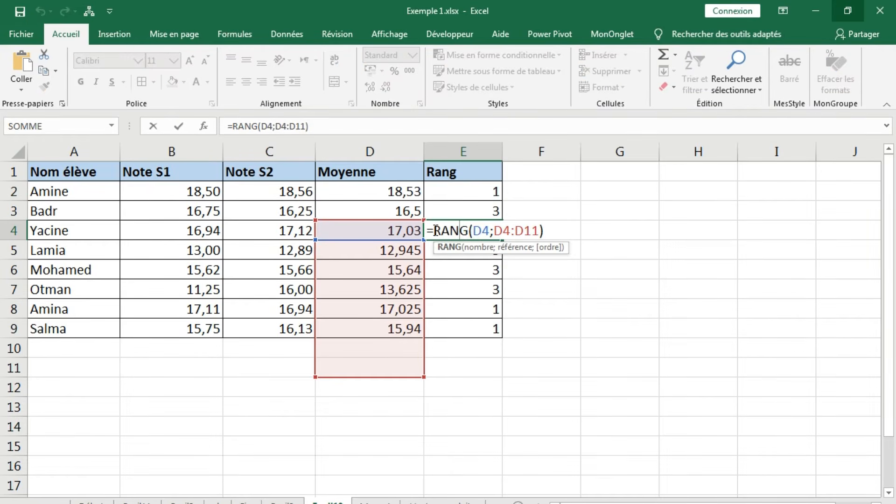
drag(493, 231, 539, 231)
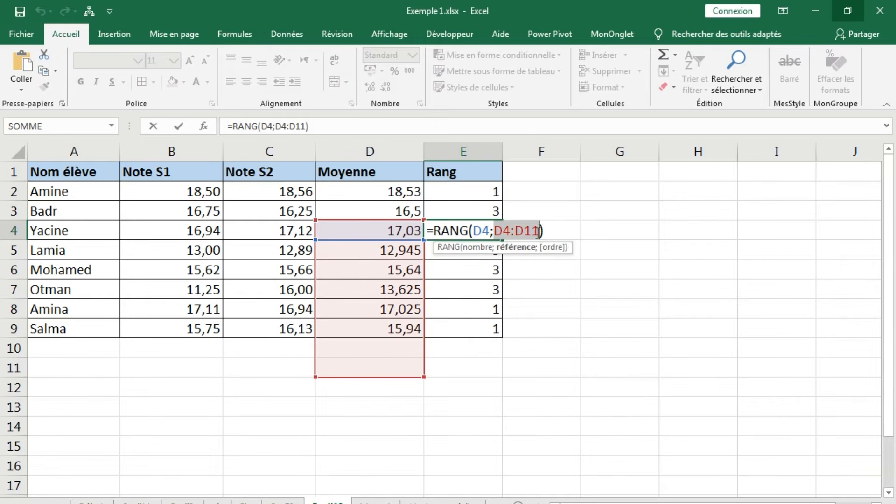
key(Return)
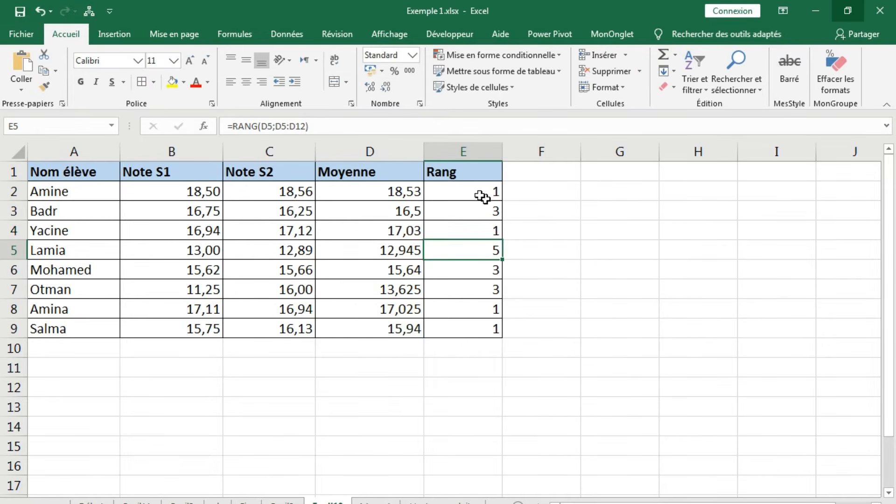
Step: Make the reference range in the E2 rank formula absolute as $D$2:$D$9
click(470, 195)
double_click(471, 194)
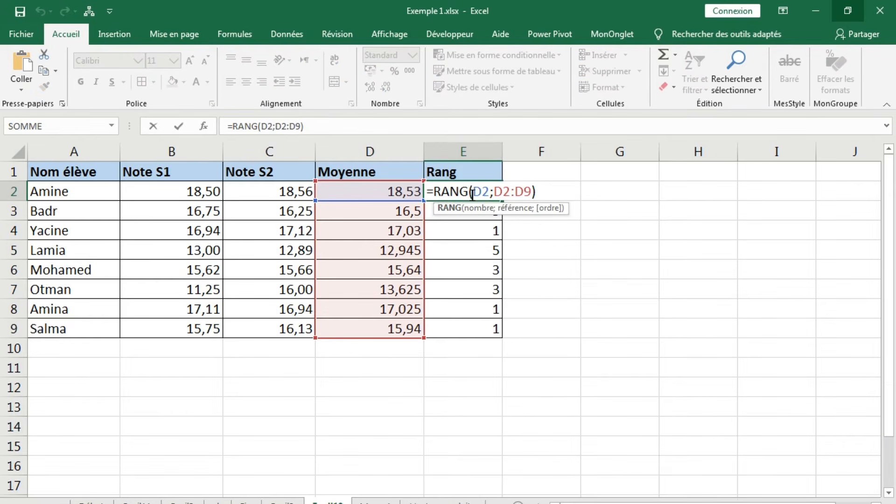
click(504, 193)
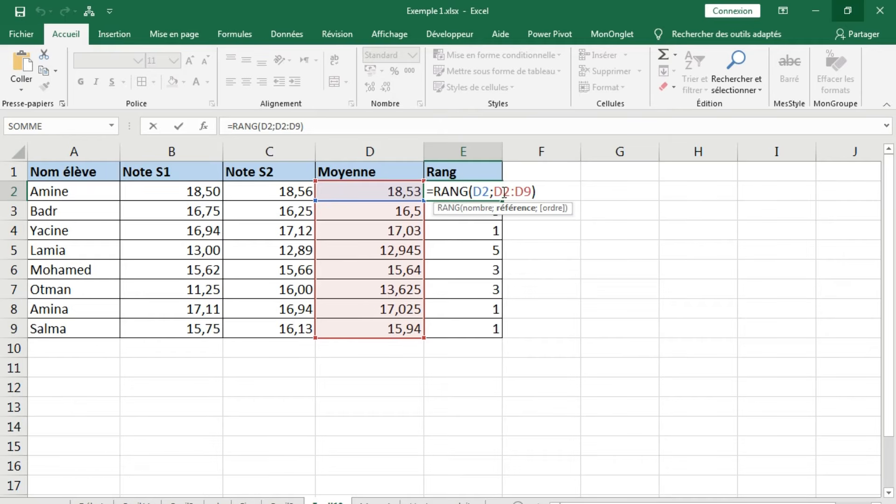
key(F4)
click(540, 190)
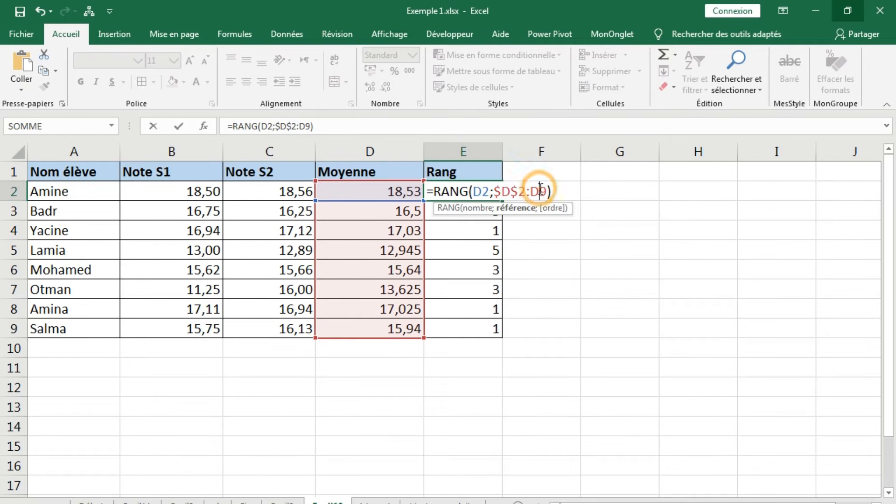
key(F4)
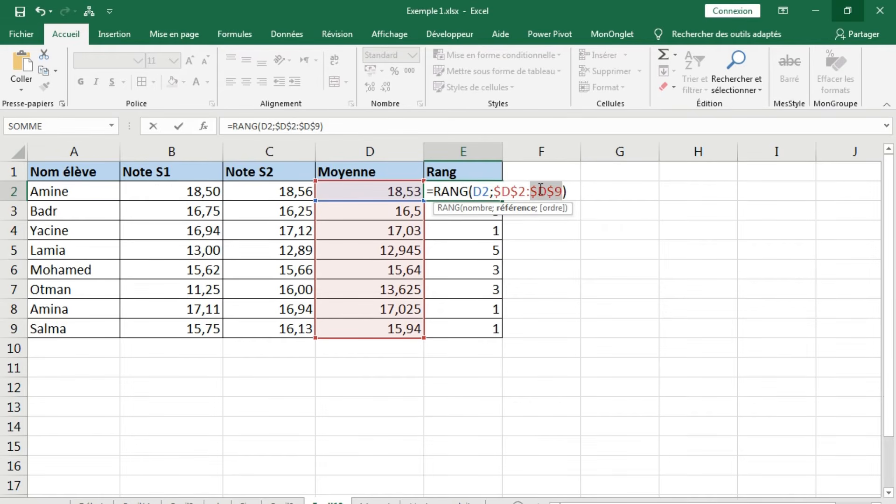
Step: Remove the dollar signs from the range's first reference in E2 and make it absolute again as $D$2
click(510, 191)
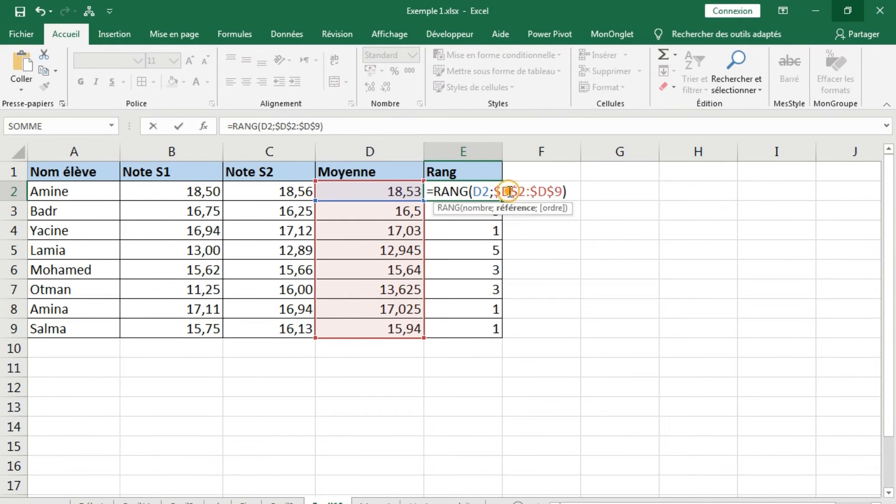
click(517, 191)
key(BackSpace)
click(504, 191)
key(BackSpace)
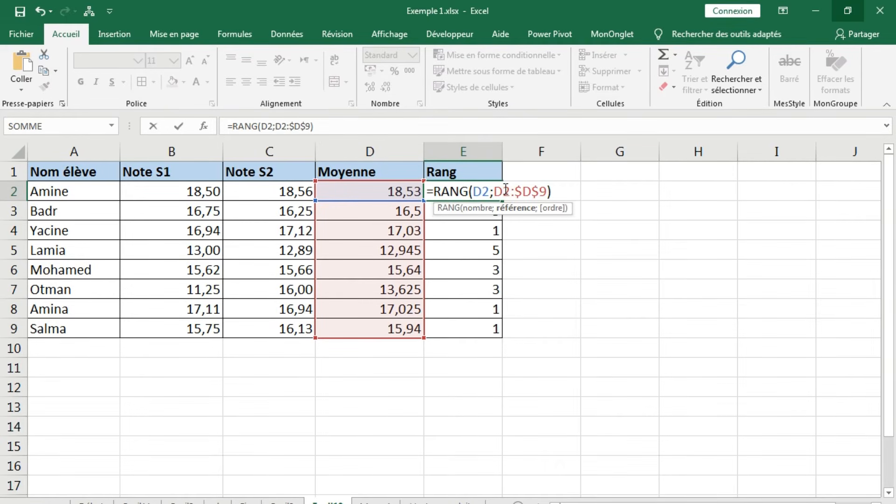
key(F4)
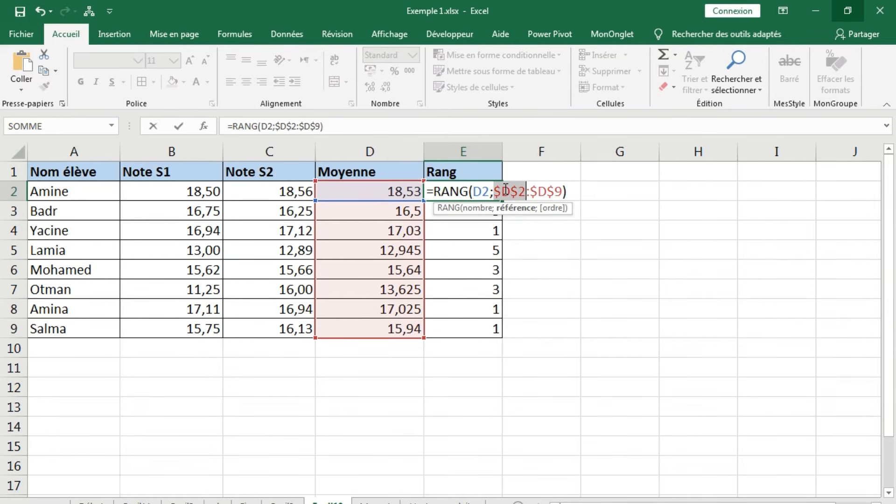
Step: Commit the E2 formula =RANG(D2;$D$2:$D$9) and fill it down through E9
key(Return)
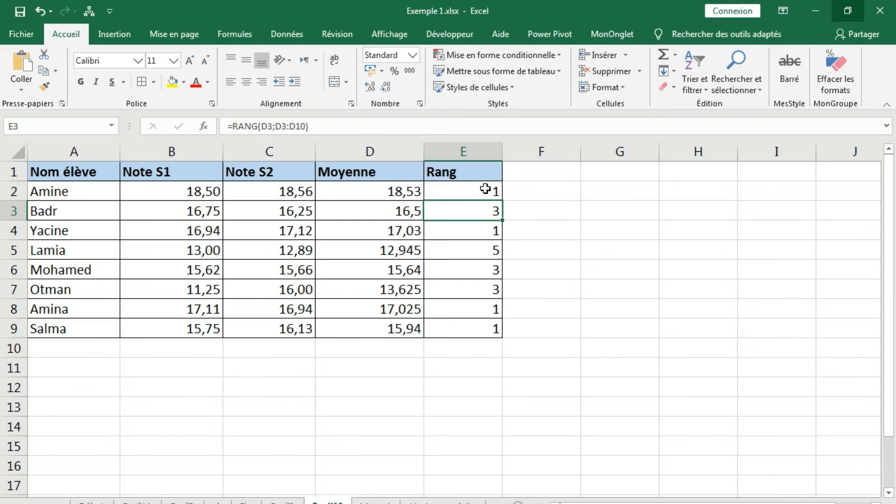
click(492, 188)
drag(503, 201, 498, 332)
click(551, 247)
Step: Compare the rank formulas in E2 and E3 to check their reference ranges
click(476, 192)
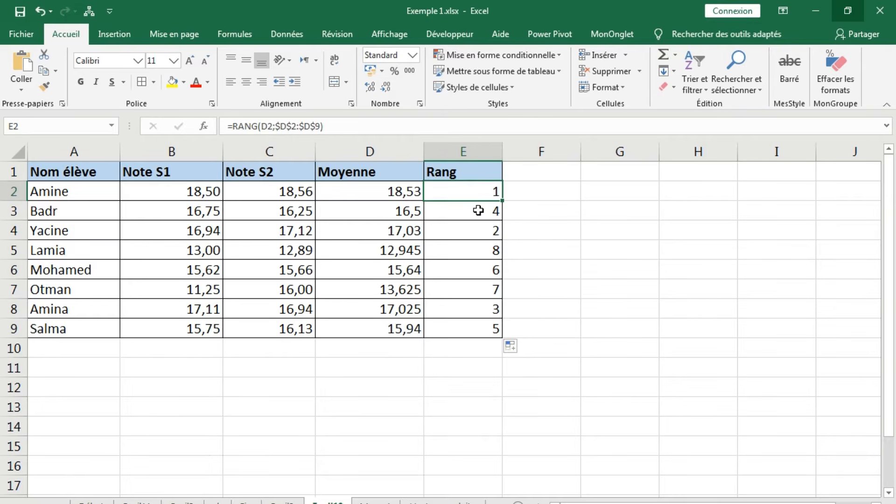
click(474, 208)
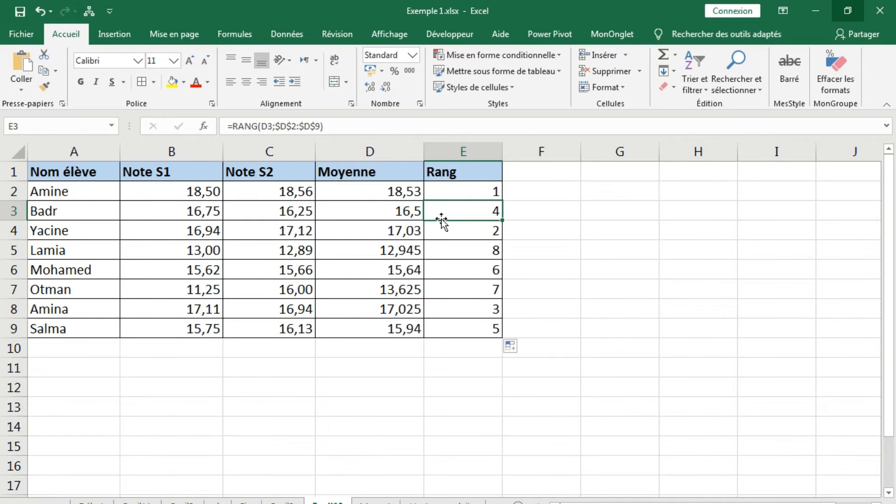
click(463, 194)
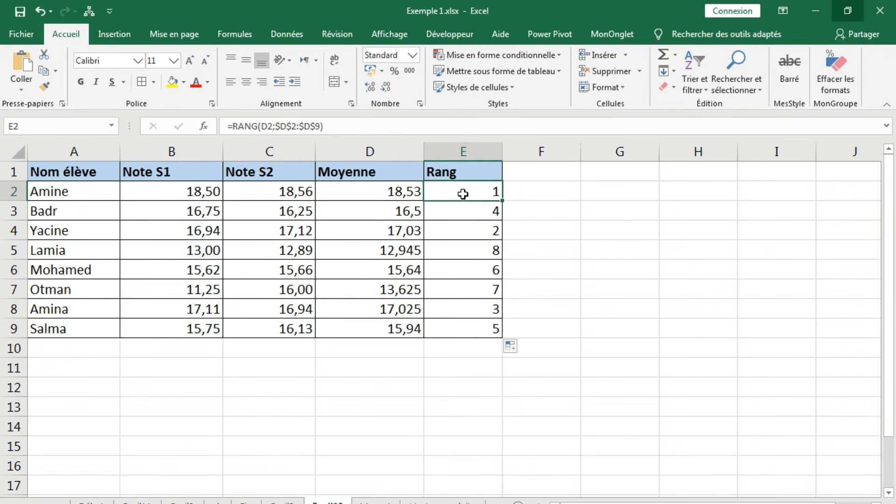
Step: Edit the rank formula in E2 and insert the CONCATENER function in front of RANG(D2;$D$2:$D$9)
click(469, 190)
double_click(470, 190)
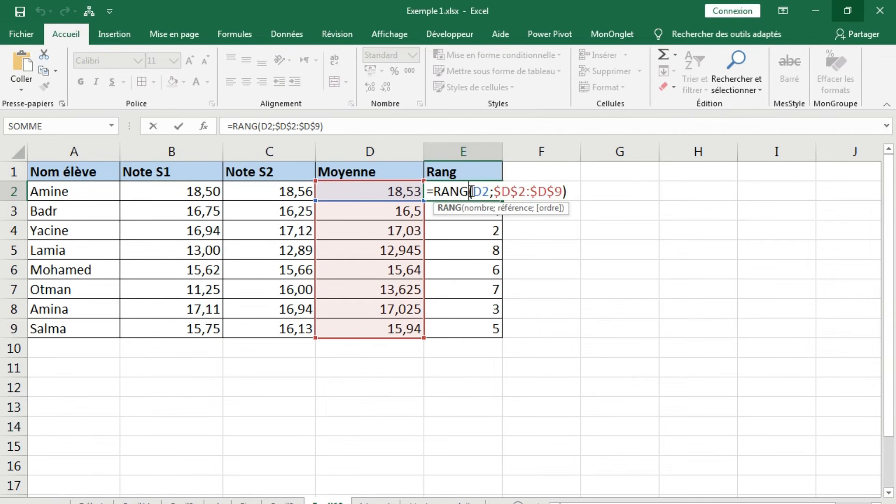
click(434, 191)
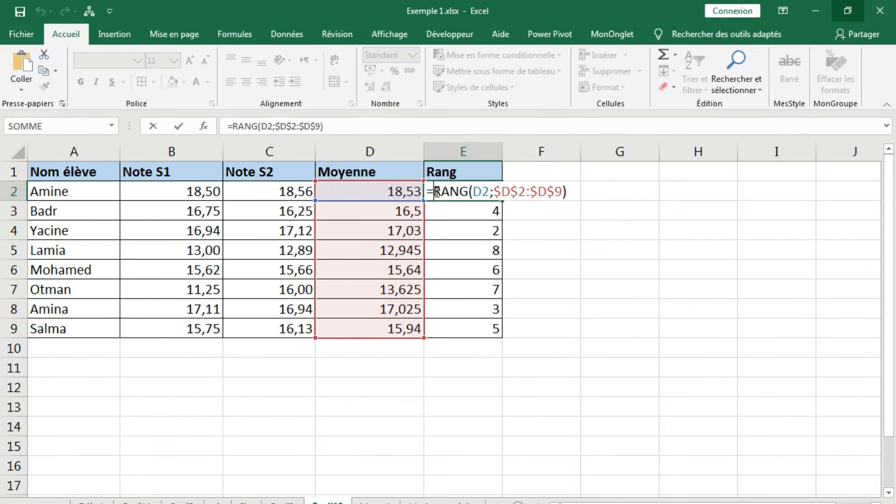
text(con)
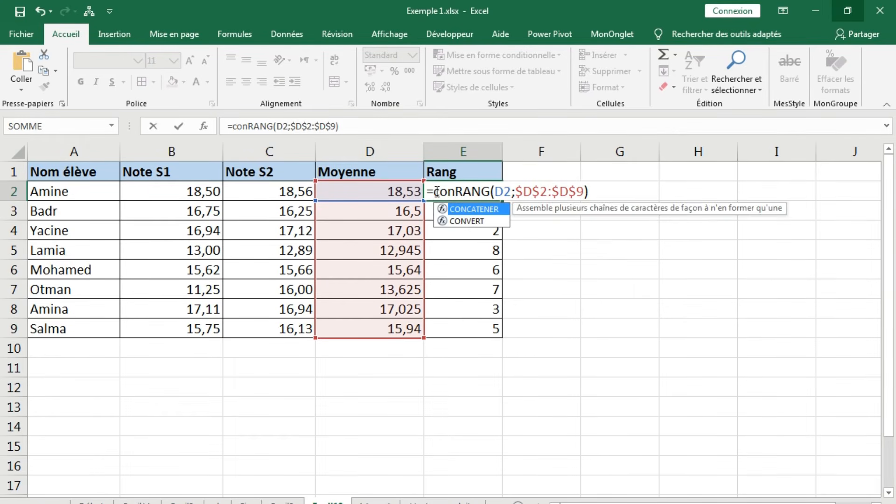
text(t)
key(BackSpace)
text(c)
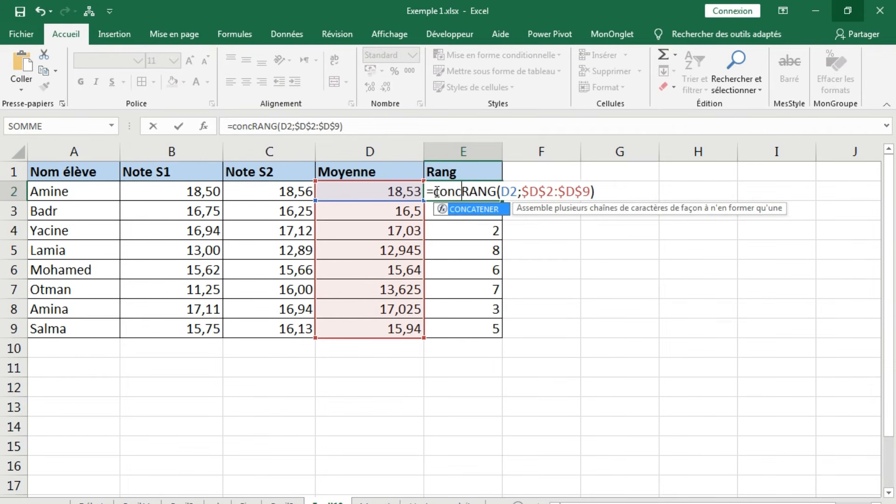
double_click(455, 208)
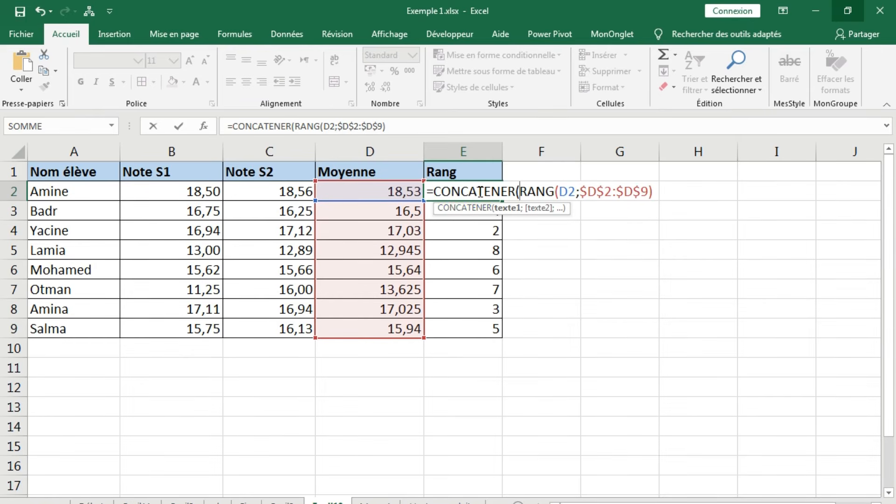
Step: Begin a second CONCATENER argument after the RANG part in E2 with the SI function
drag(655, 193, 519, 193)
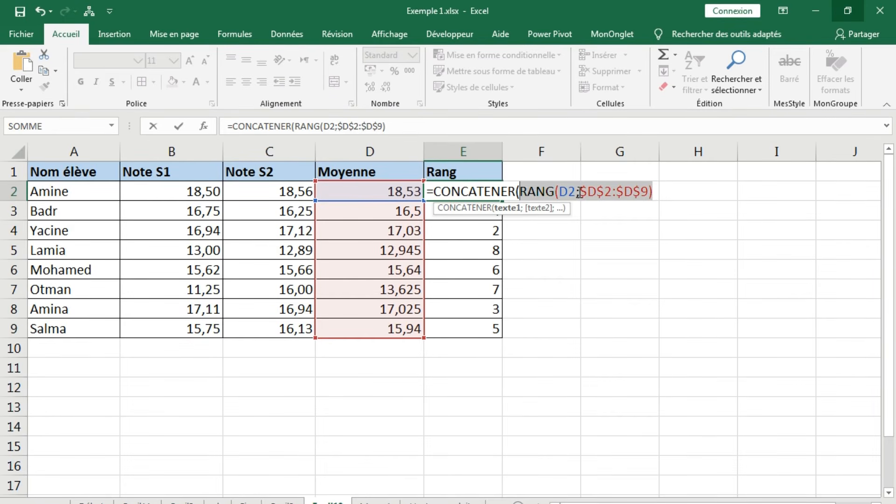
click(656, 192)
text(;)
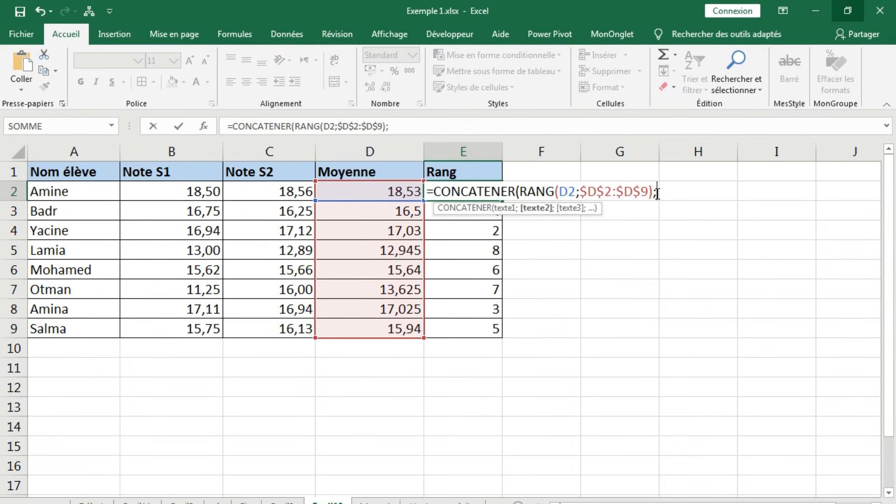
text(si)
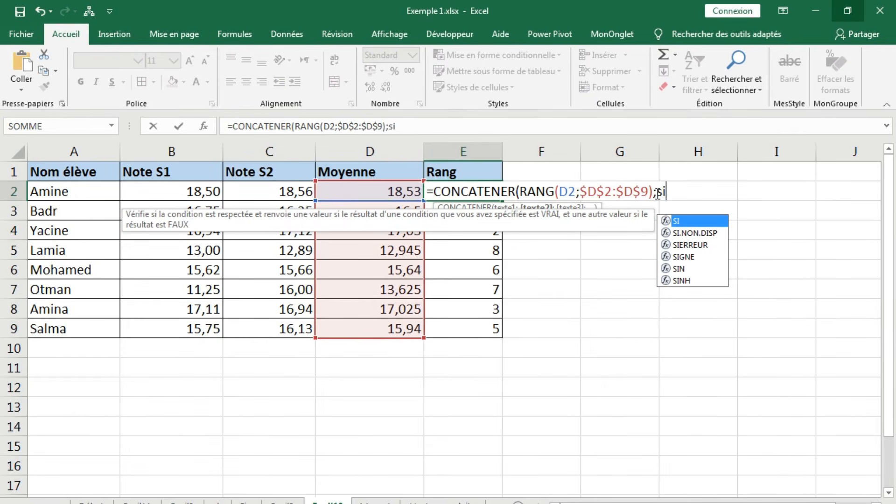
double_click(688, 220)
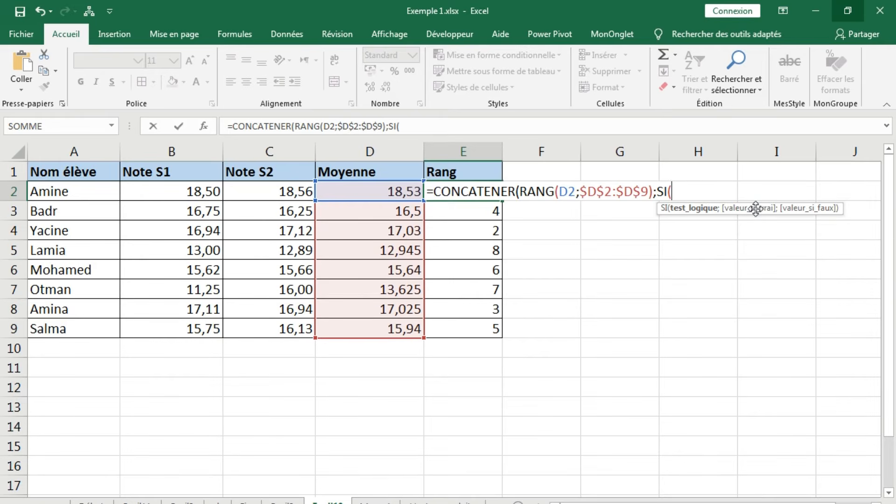
Step: Set the SI function's logical test in E2 to a copy of the rank expression, RANG(D2;$D$2:$D$9)=1
drag(521, 192, 654, 191)
key(ctrl+c)
click(682, 192)
key(ctrl+v)
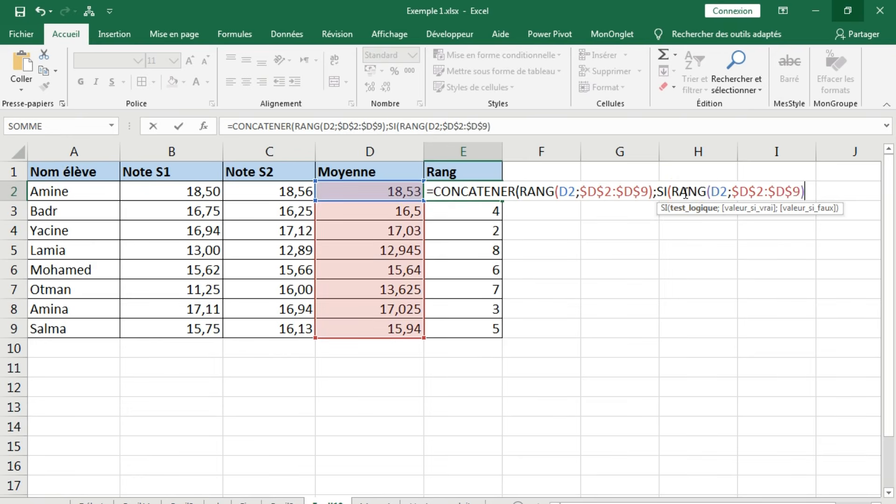
text(=1;)
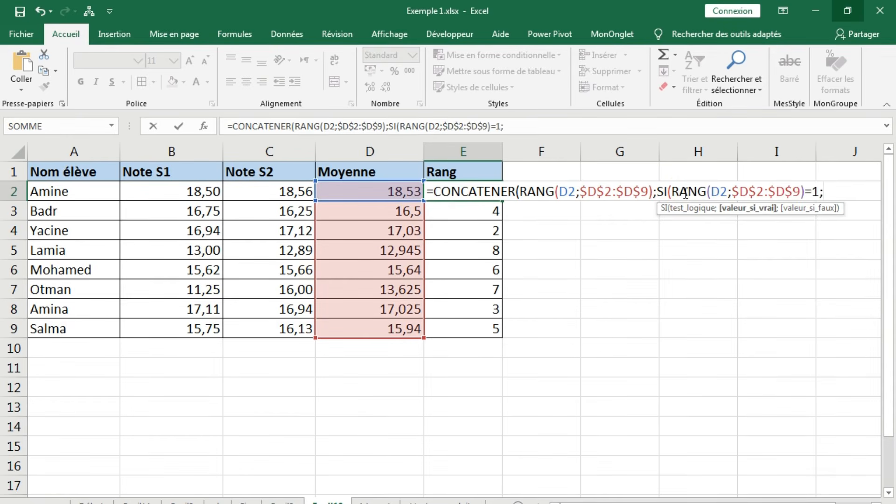
Step: Make SI return "er/ère" when true and "ème" when false, and close both the SI and CONCATENER functions
text("er/ère)
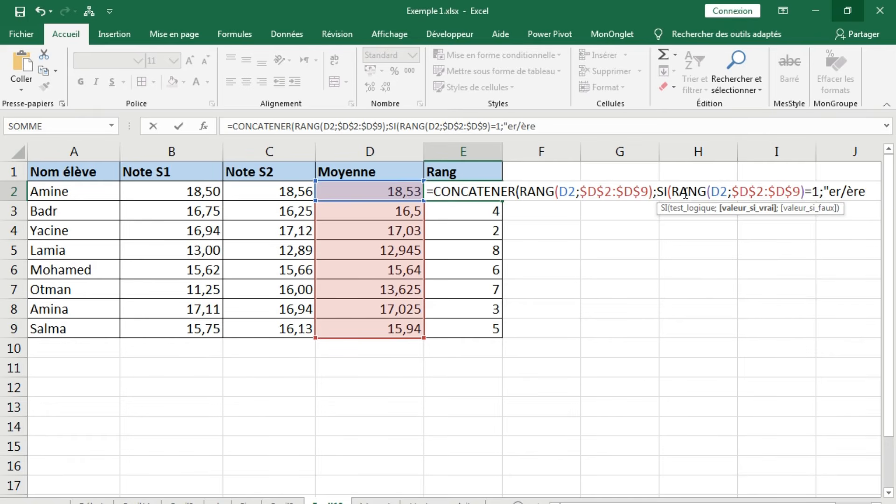
text(";)
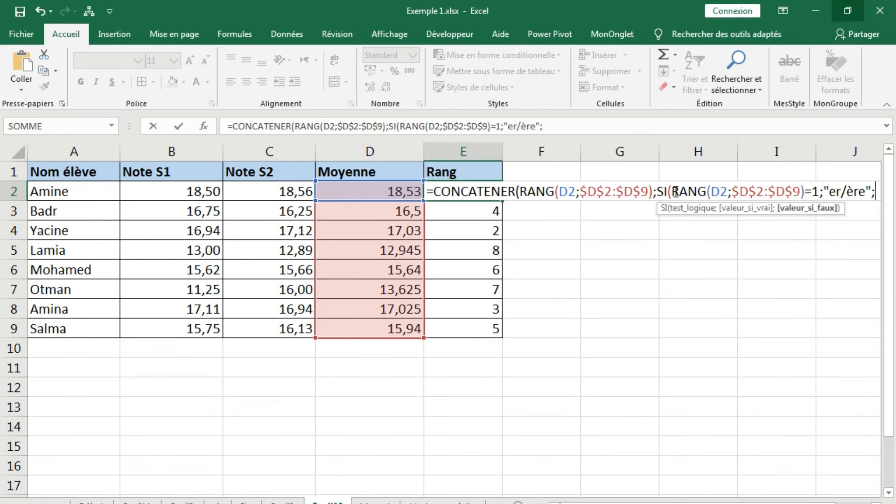
drag(671, 191, 867, 192)
click(824, 192)
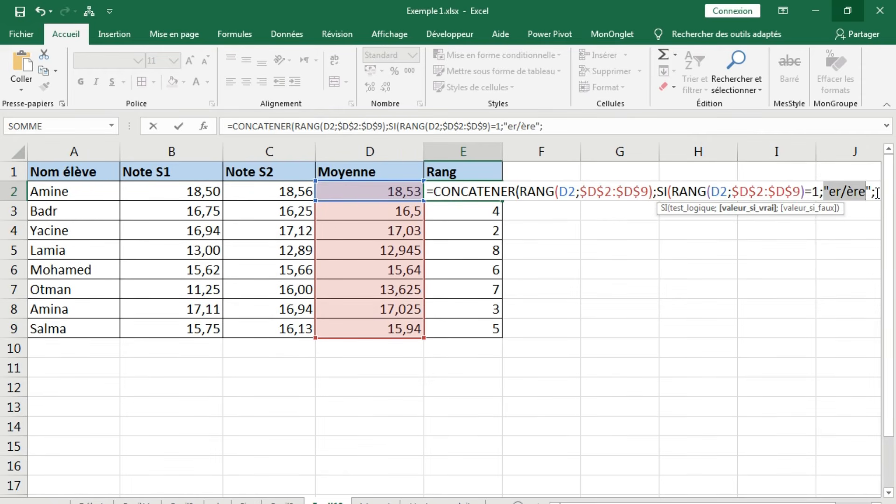
click(876, 194)
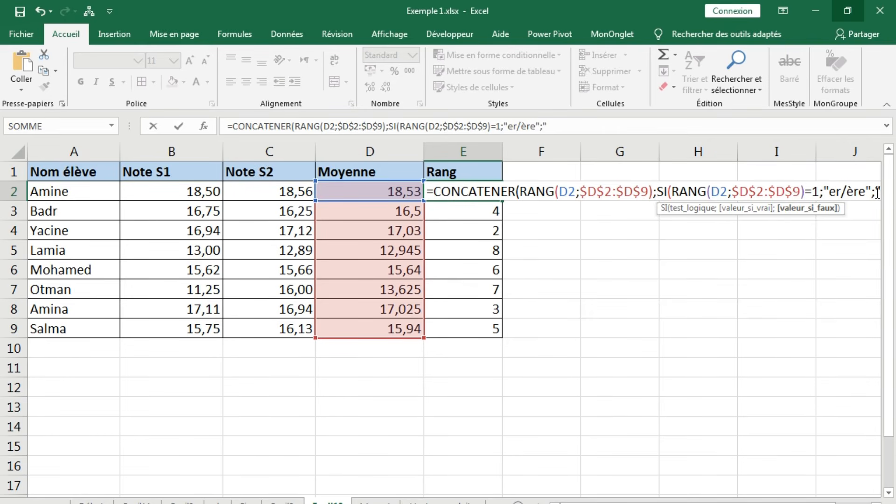
text("ème")
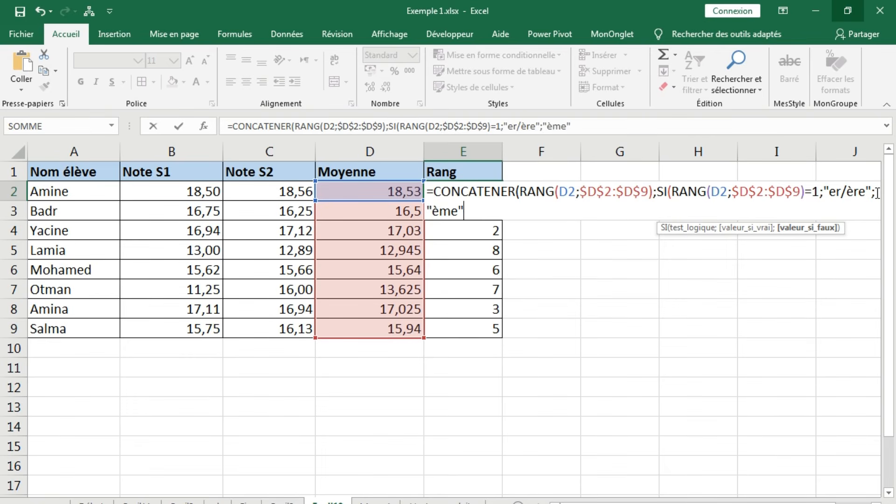
text()))
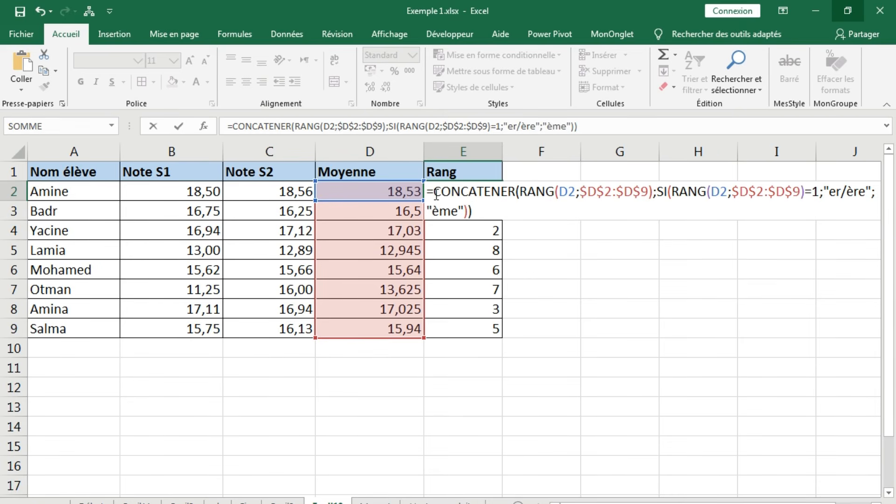
Step: Review the parts of the E2 formula: CONCATENER, the RANG argument, the SI argument and its true value
drag(433, 191, 516, 193)
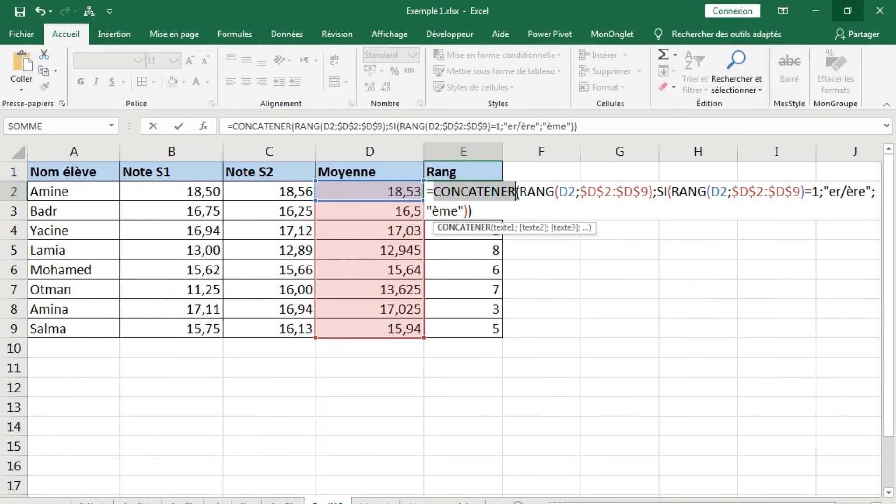
drag(520, 191, 653, 191)
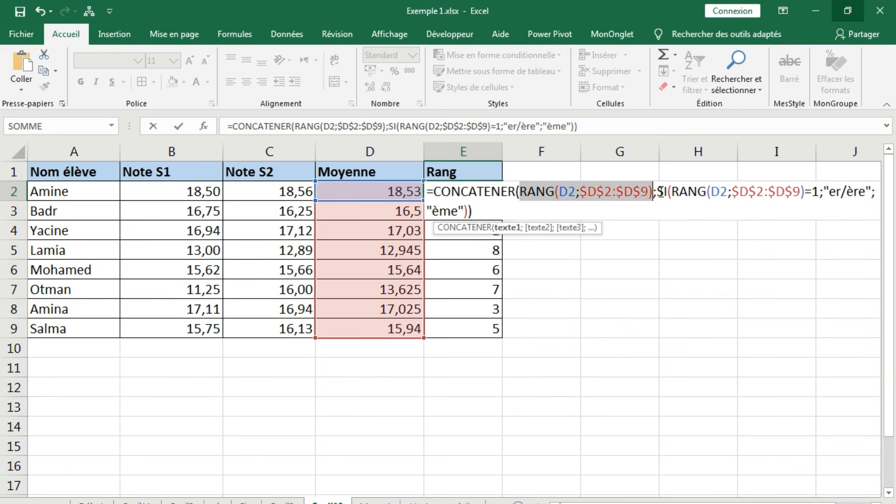
click(657, 191)
drag(657, 191, 469, 212)
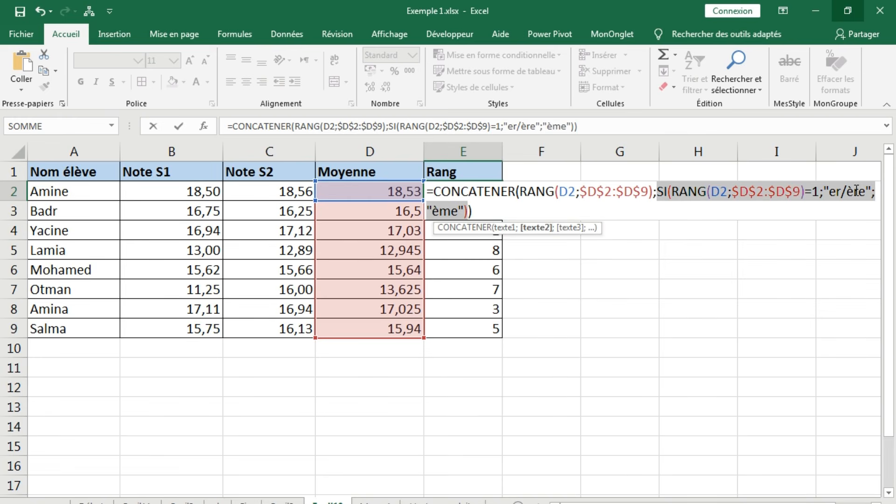
click(807, 191)
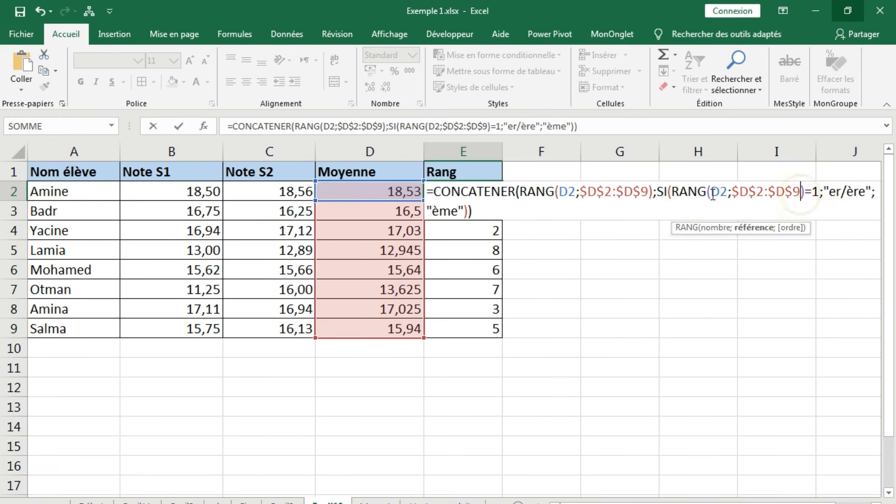
drag(820, 192, 865, 189)
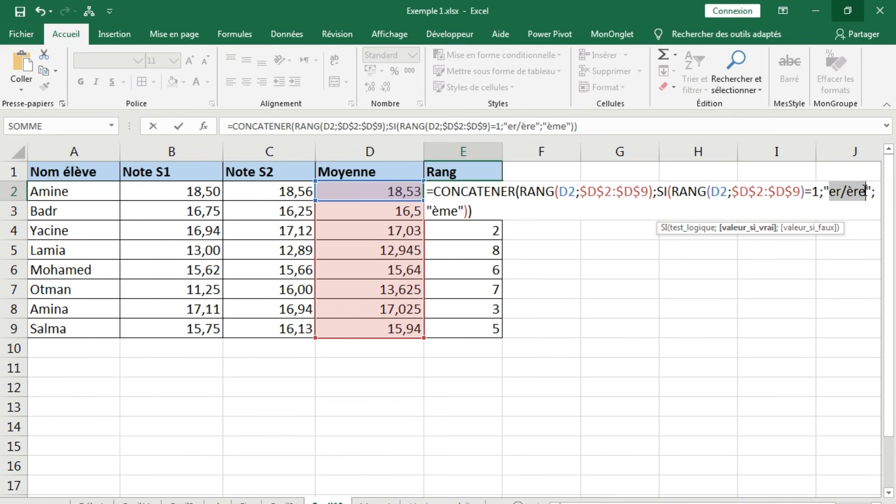
Step: Commit the CONCATENER formula in E2 and fill it down through E9
click(478, 211)
key(Return)
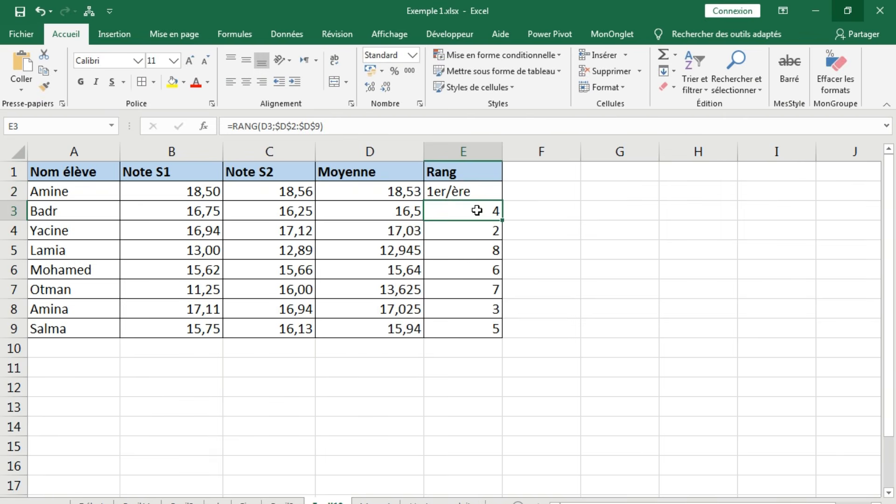
click(464, 192)
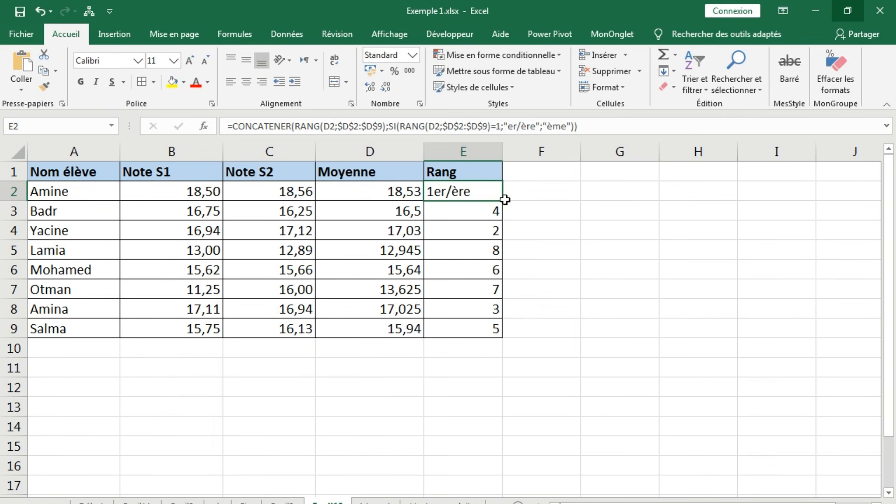
drag(502, 201, 503, 334)
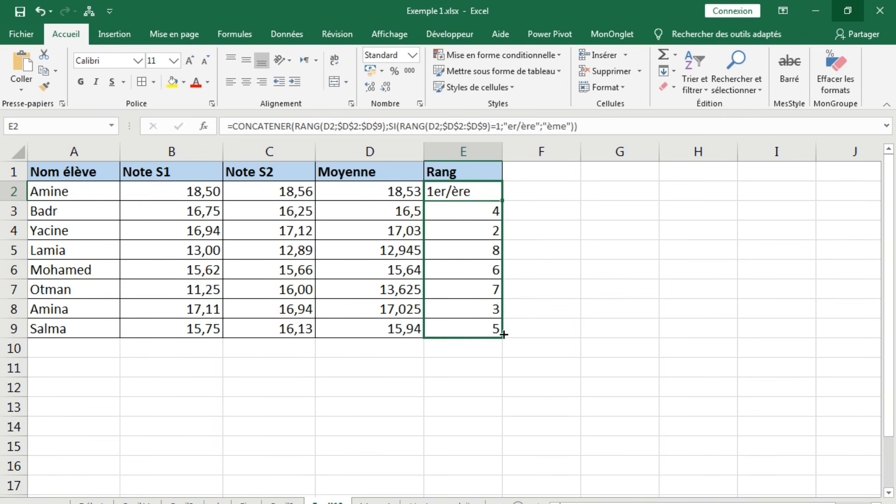
click(543, 264)
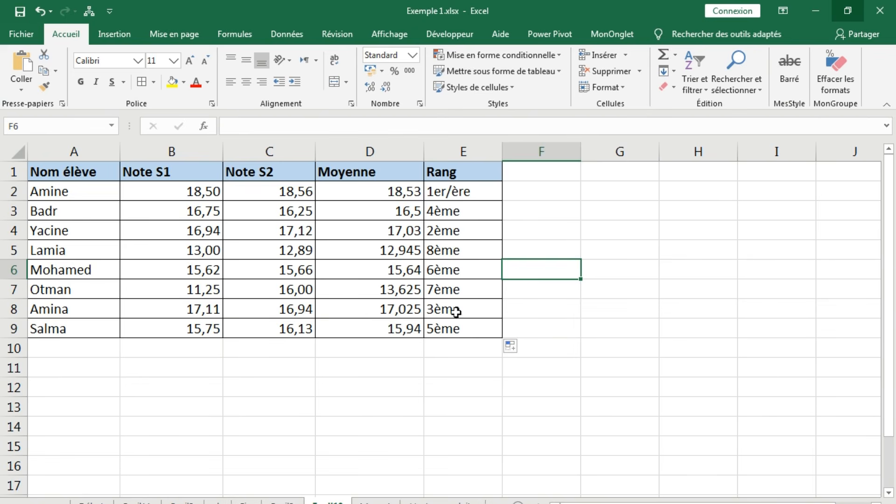
Step: Insert a space argument " " between the RANG and SI arguments of the E2 formula and commit it
click(450, 197)
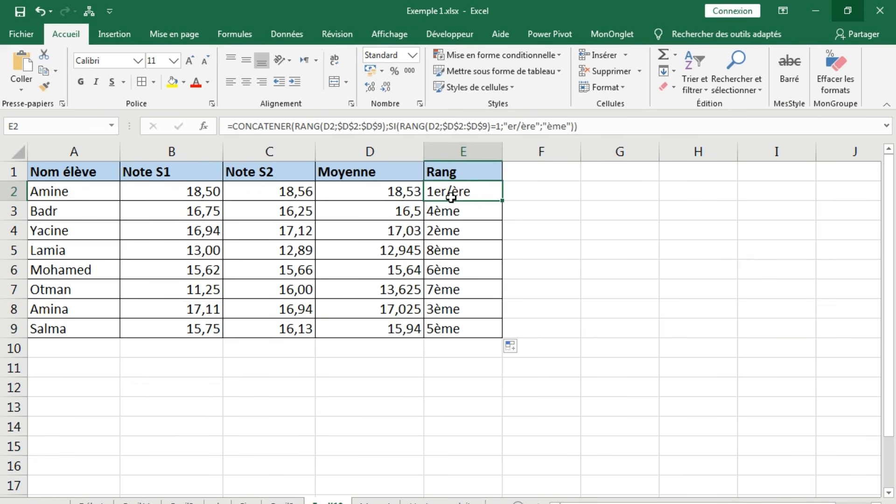
double_click(474, 192)
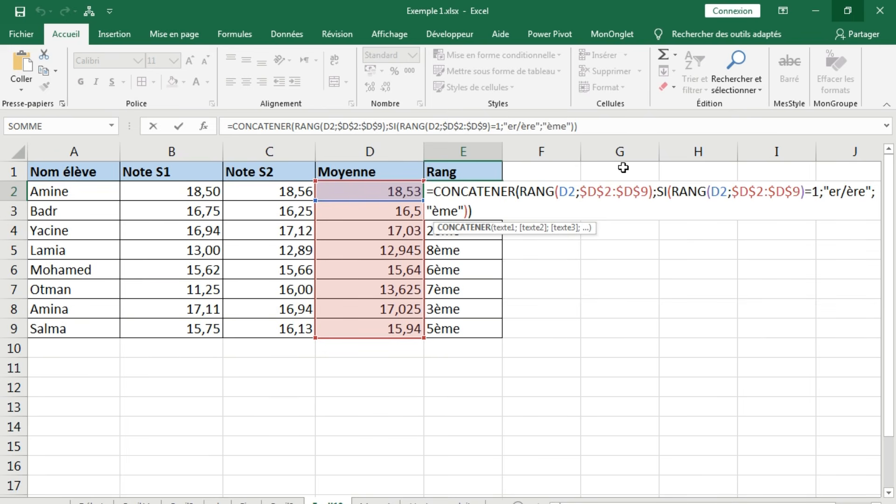
click(657, 192)
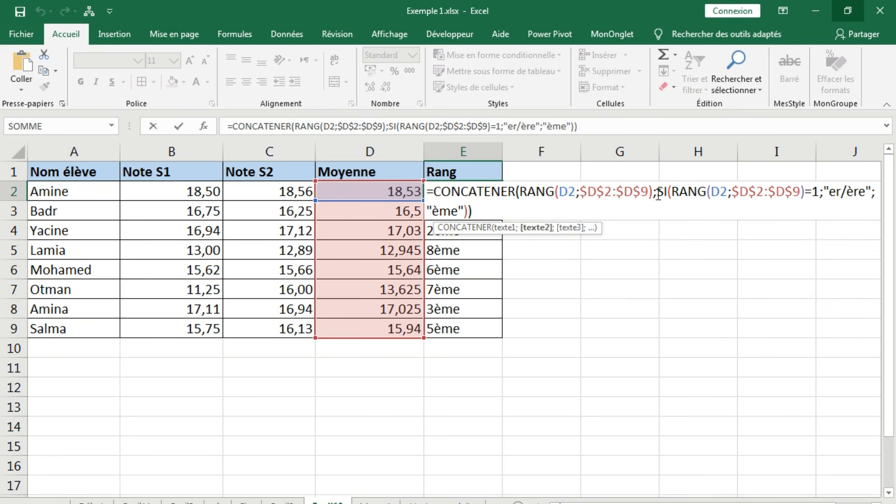
text(" ";)
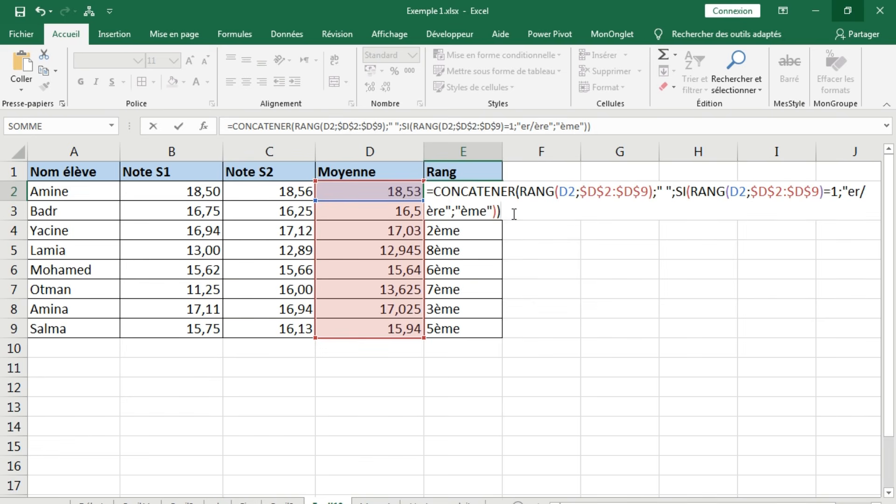
key(Return)
Step: Fill the E2 formula with the added space down through E9 and reselect E2
click(469, 194)
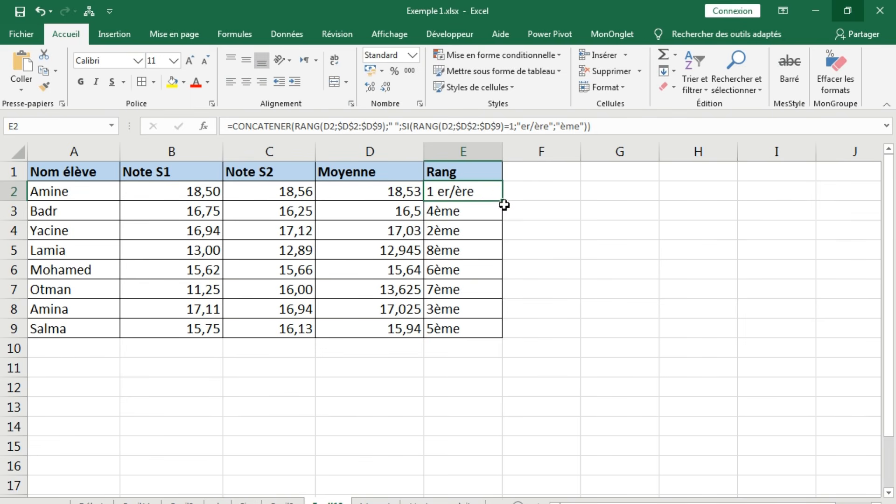
drag(503, 202, 494, 332)
click(576, 300)
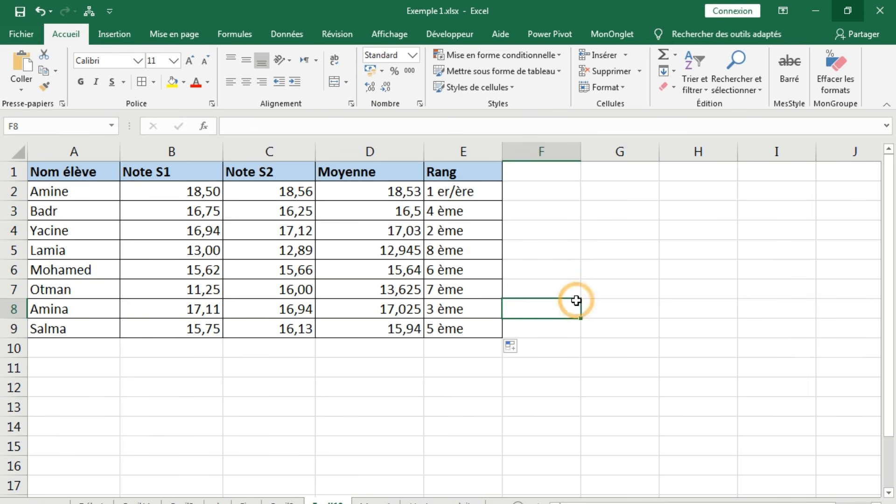
click(466, 189)
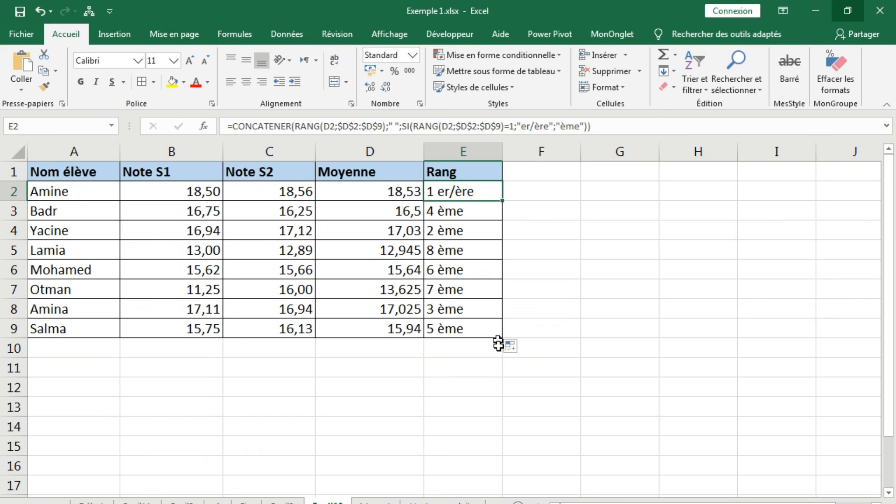